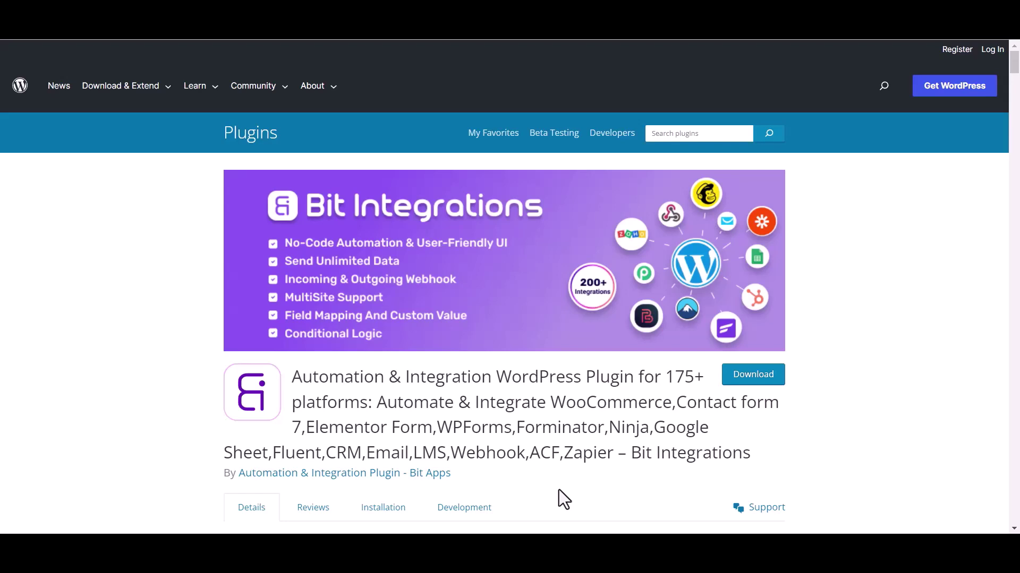
- Create a new integration triggered by PiotnetAddonForm's Simple Contact Form
left_click_drag(631, 454, 766, 467)
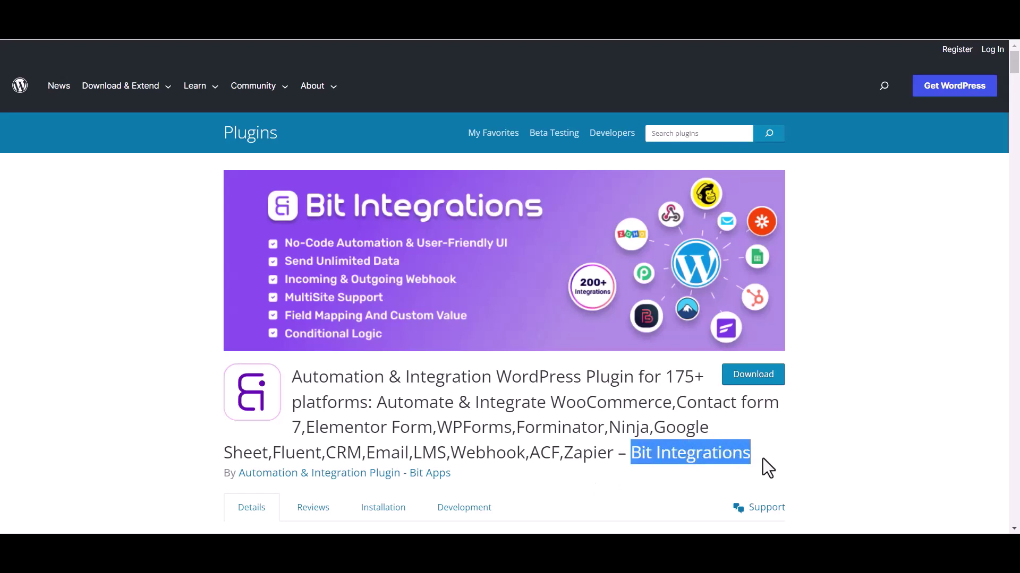
left_click(770, 466)
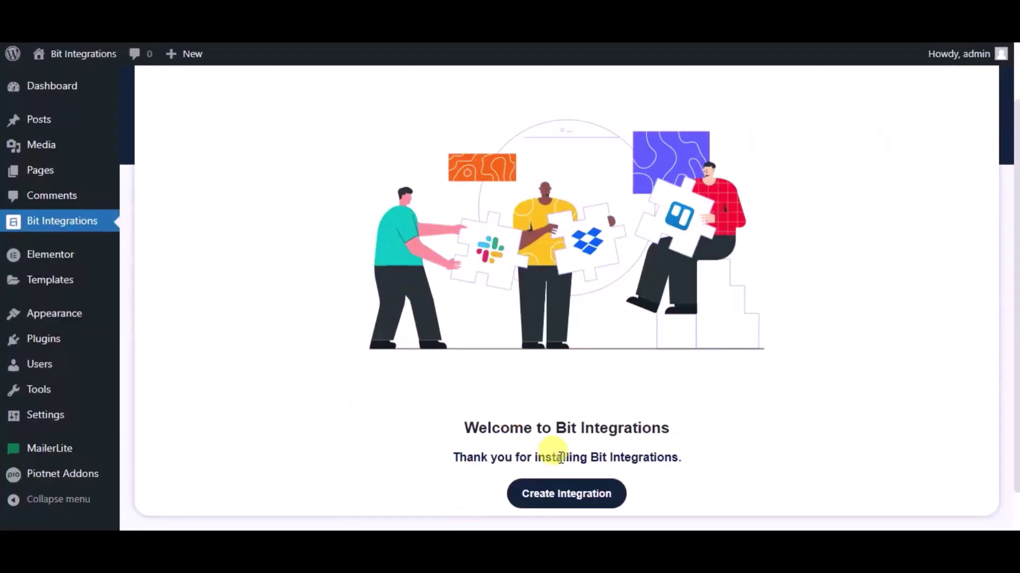
left_click(568, 495)
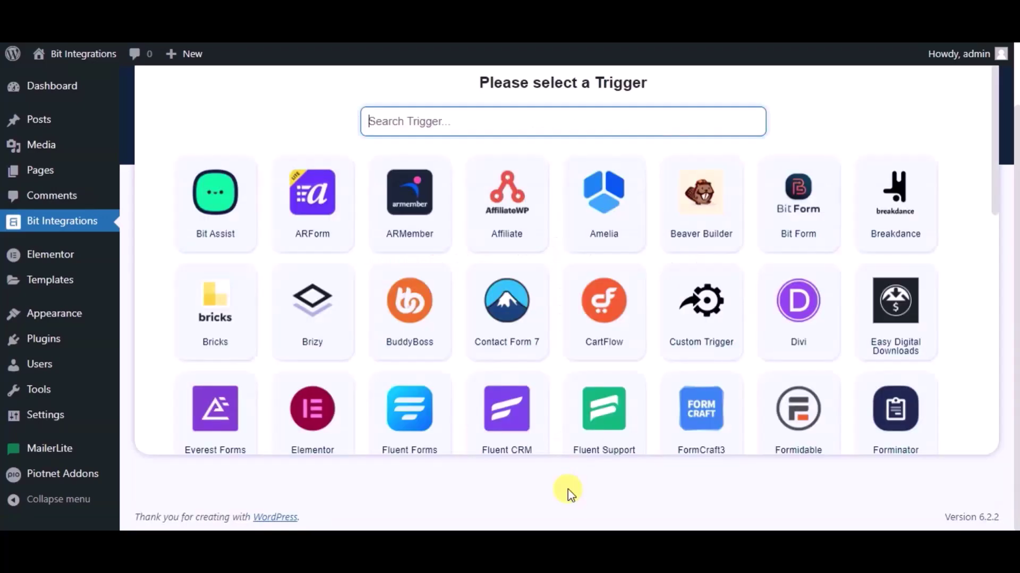
type("pio")
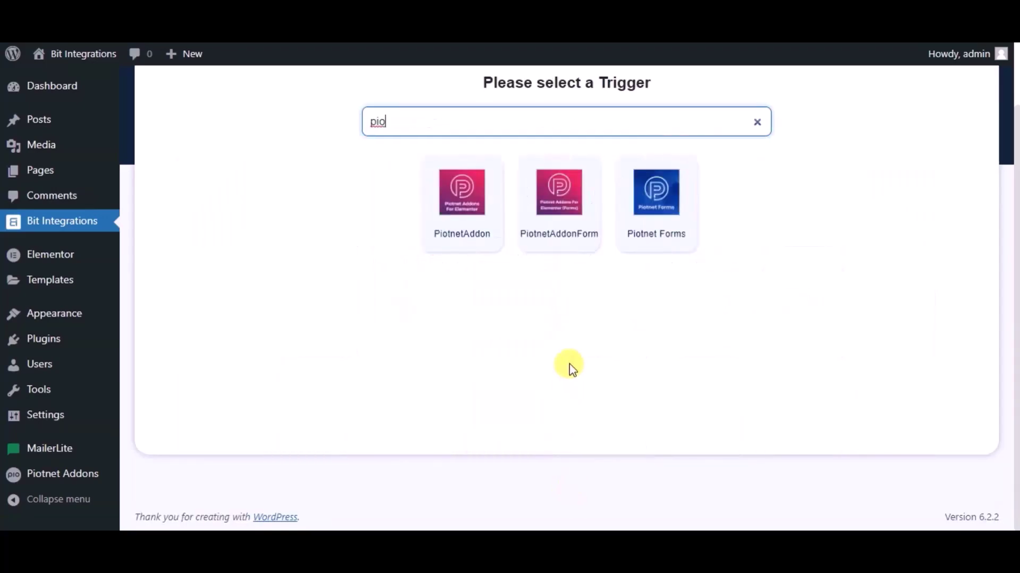
left_click(559, 204)
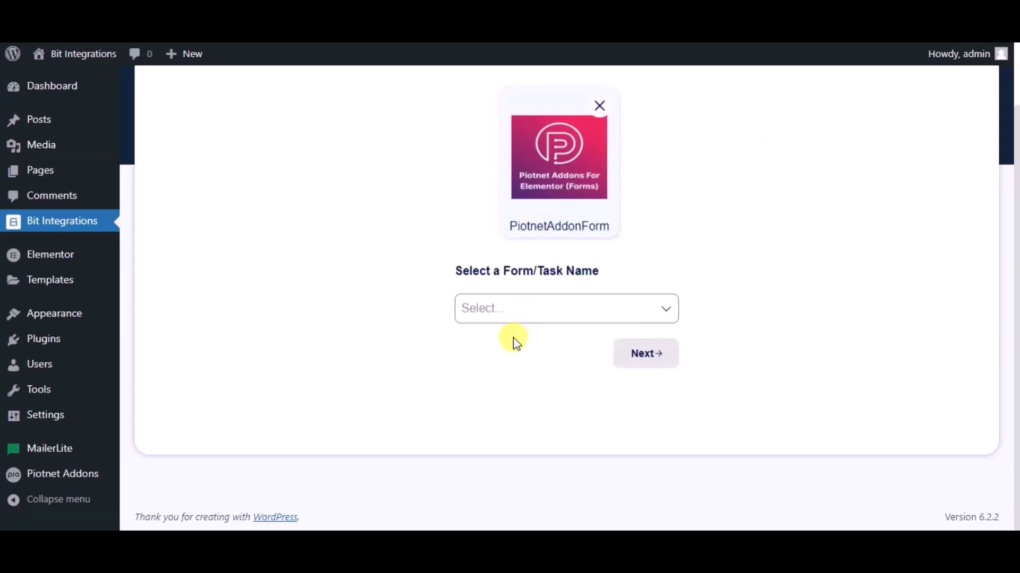
left_click(513, 309)
left_click(512, 308)
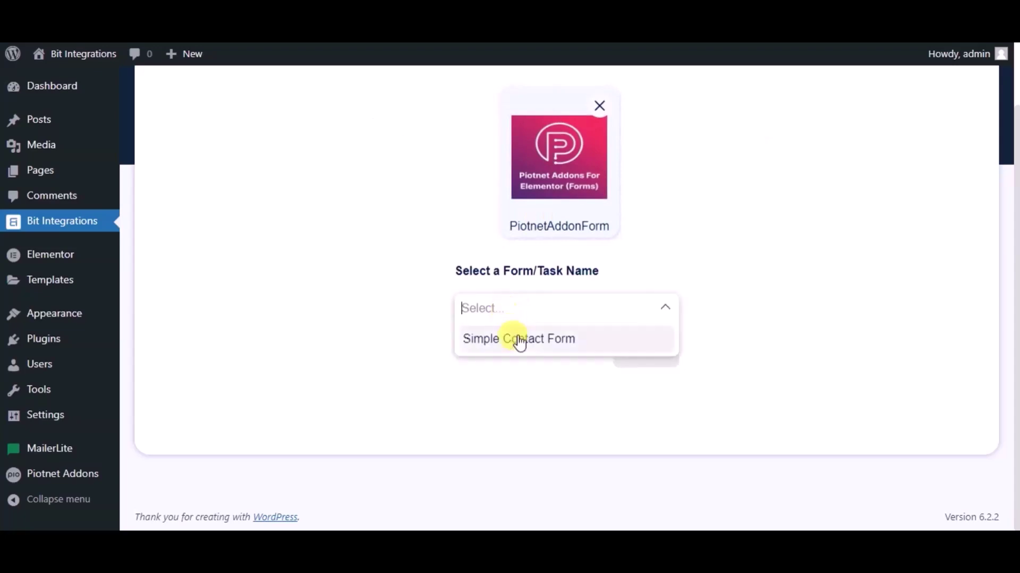
left_click(518, 341)
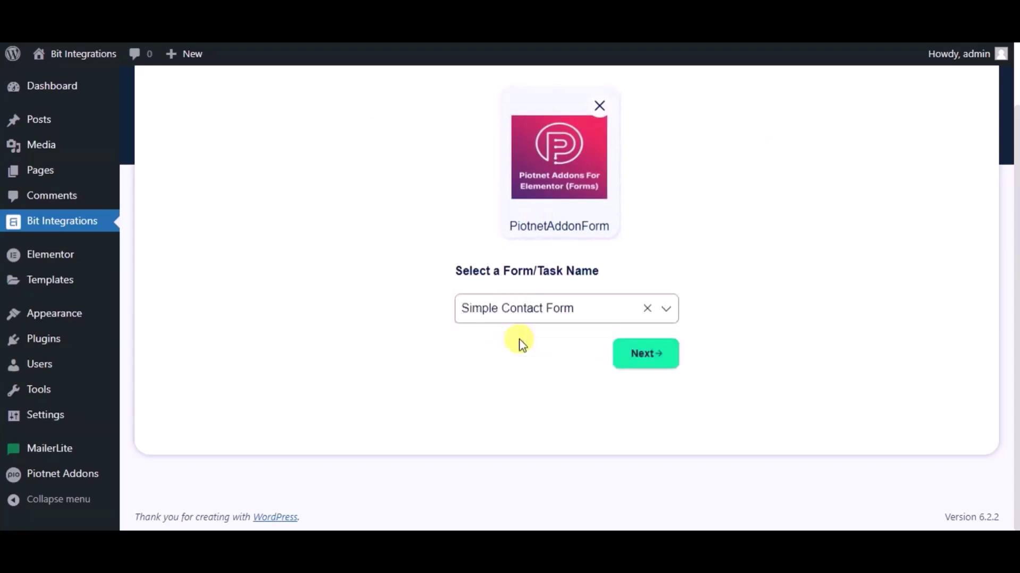
- Choose BuddyBoss as the action app and connect it
left_click(629, 354)
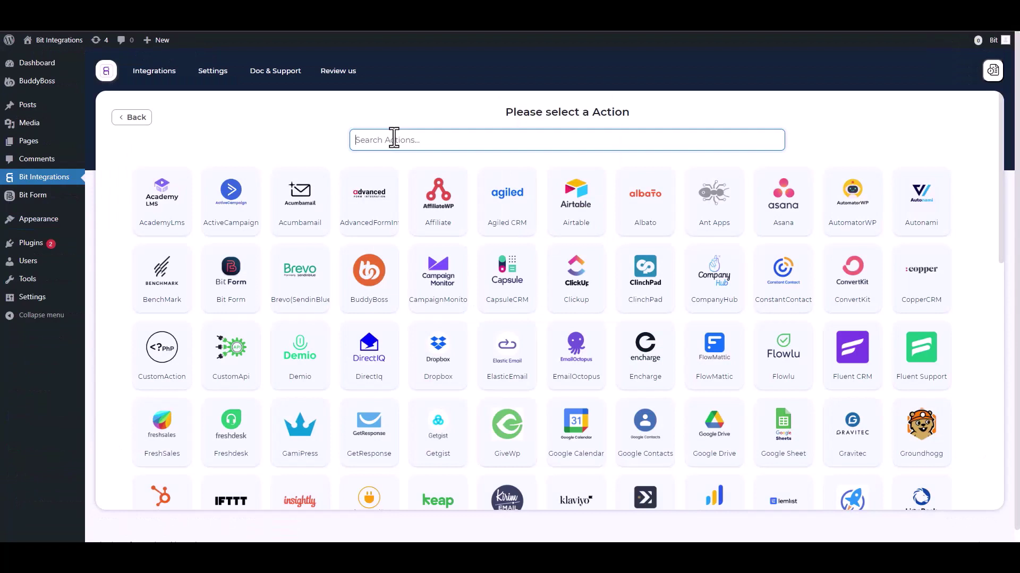
type("bu")
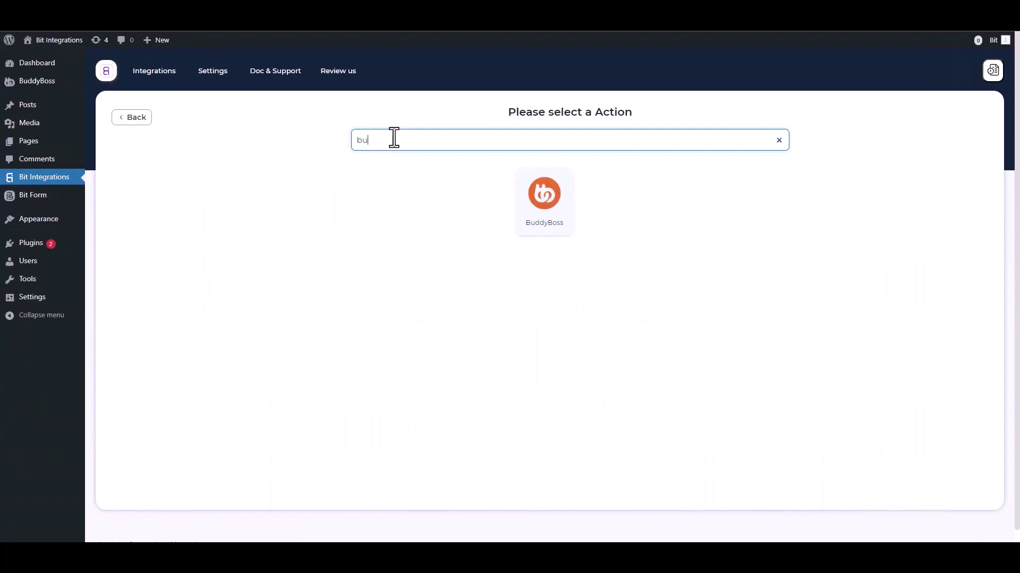
type("d")
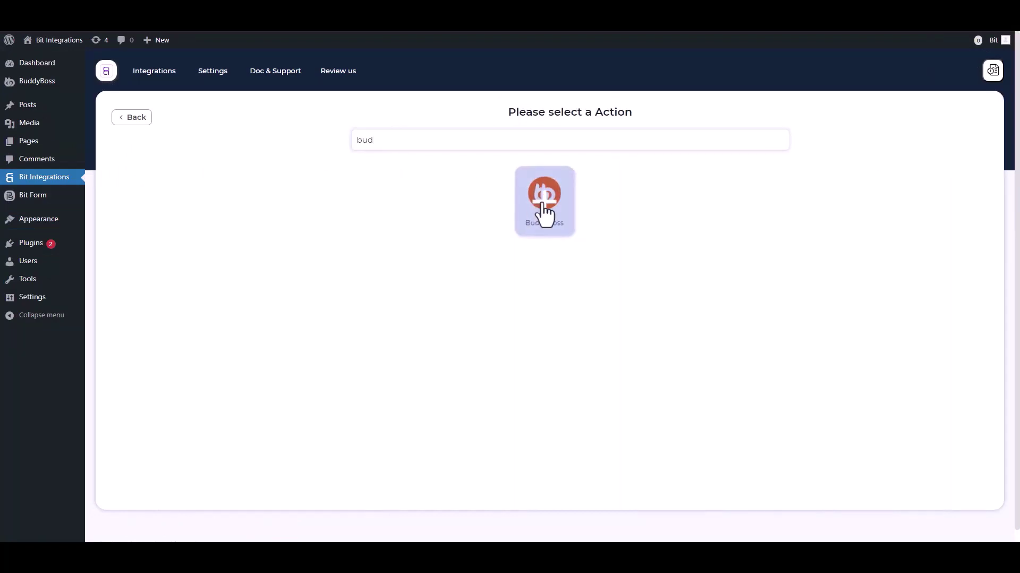
left_click(544, 199)
left_click(164, 252)
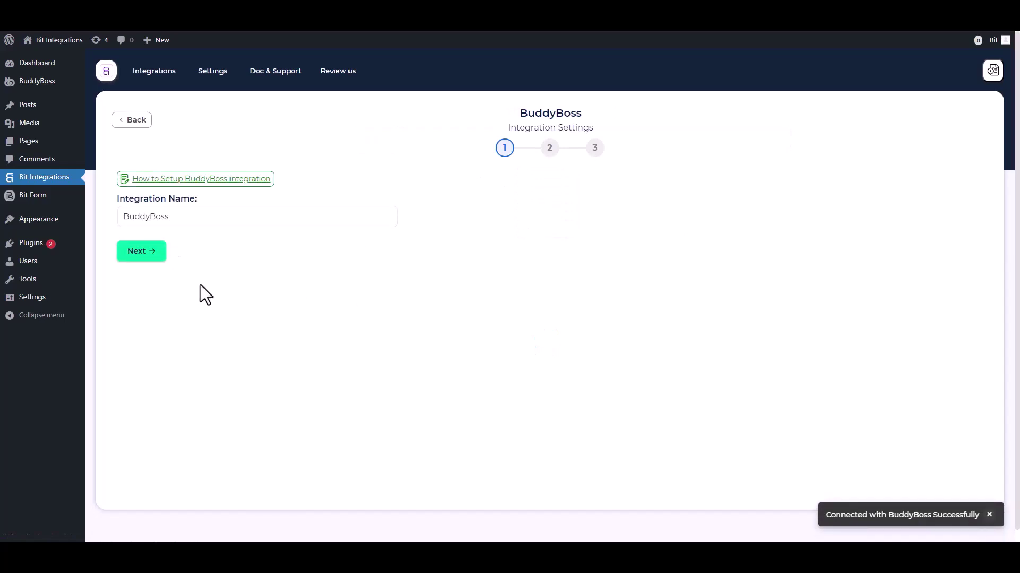
- Set the BuddyBoss action to add the user to the Product Subscription group
left_click(141, 251)
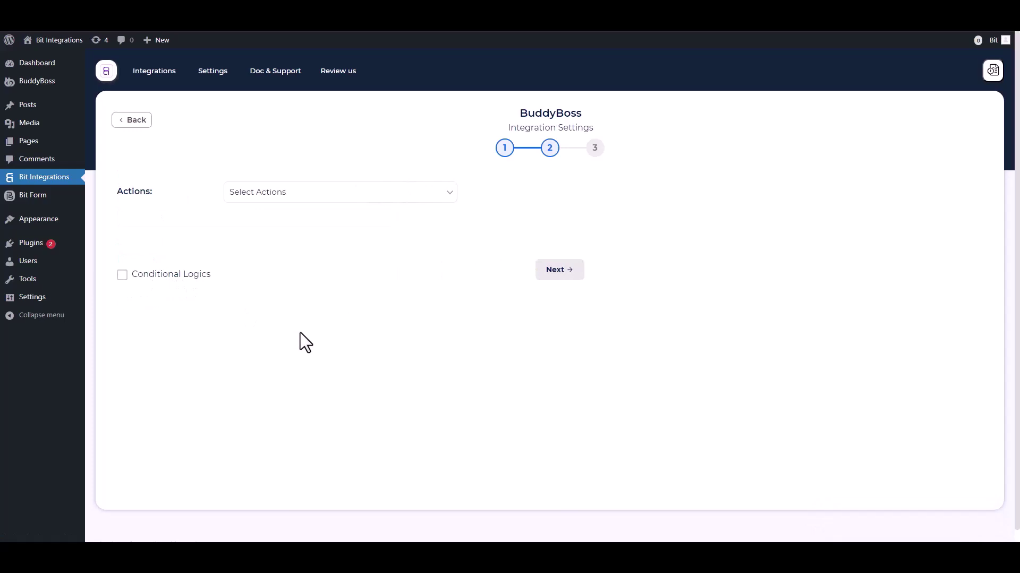
left_click(283, 192)
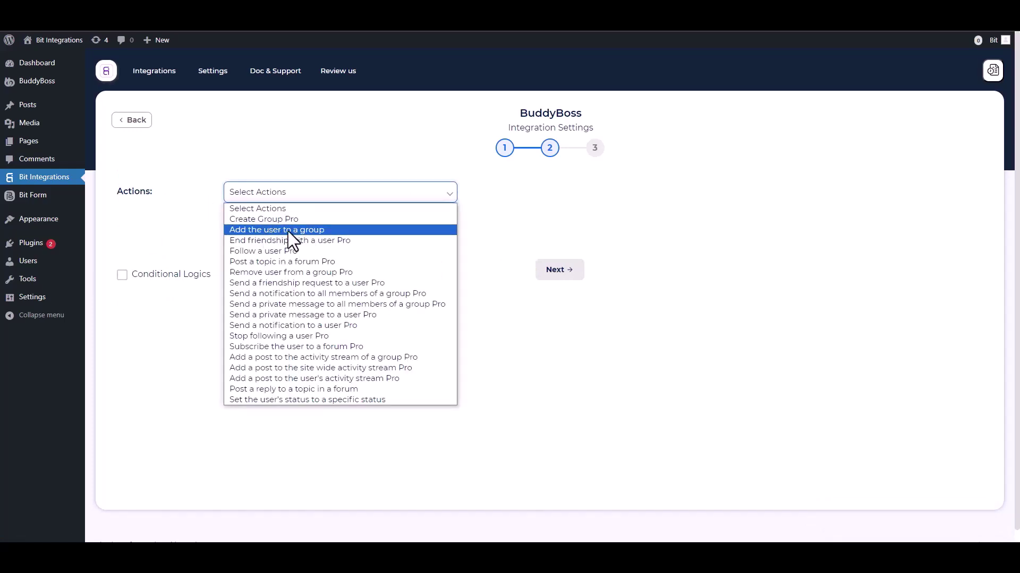
left_click(287, 231)
left_click(255, 241)
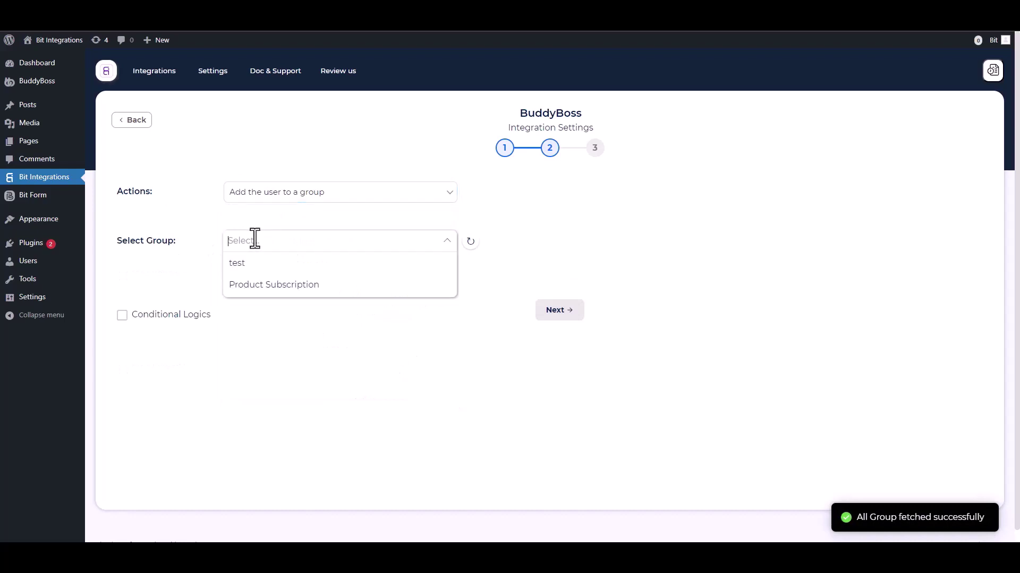
left_click(253, 285)
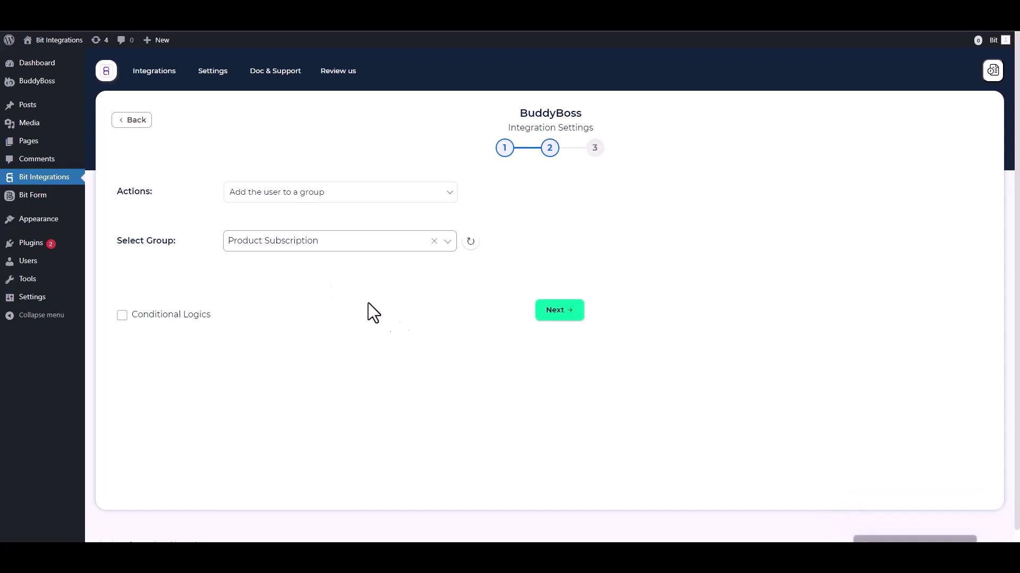
- Leave conditional logic off and save the finished integration
left_click(148, 320)
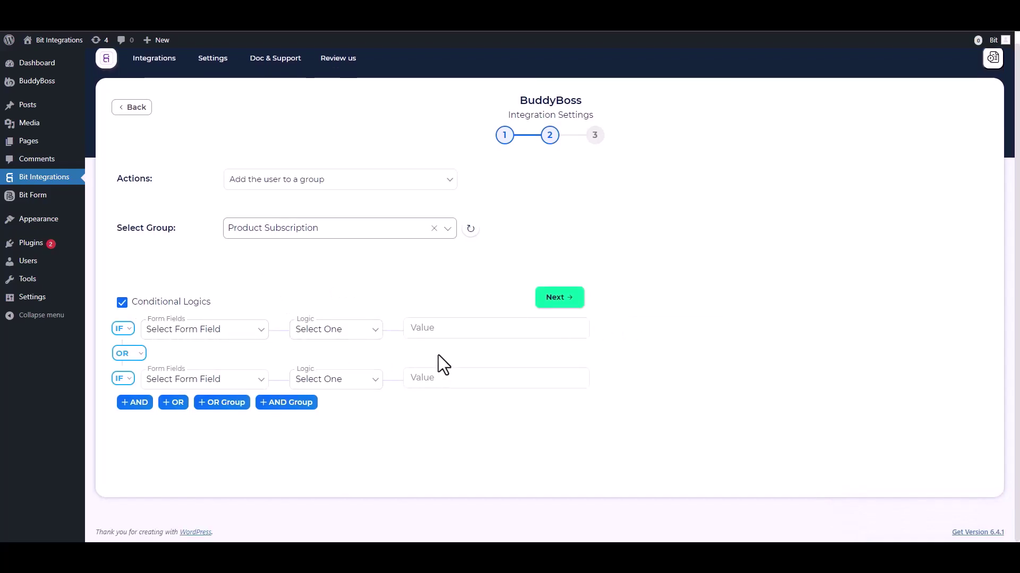
left_click(121, 302)
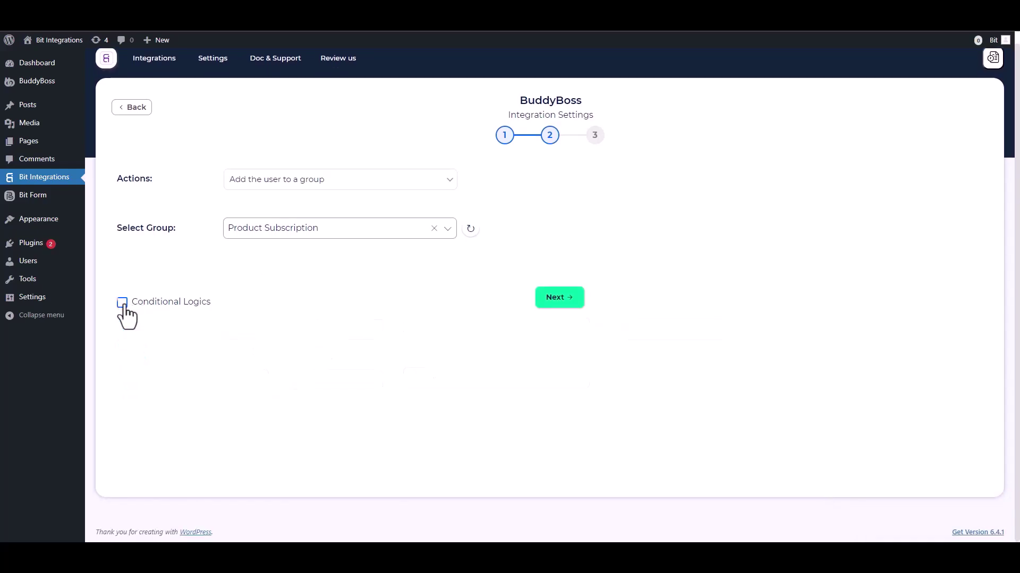
left_click(553, 297)
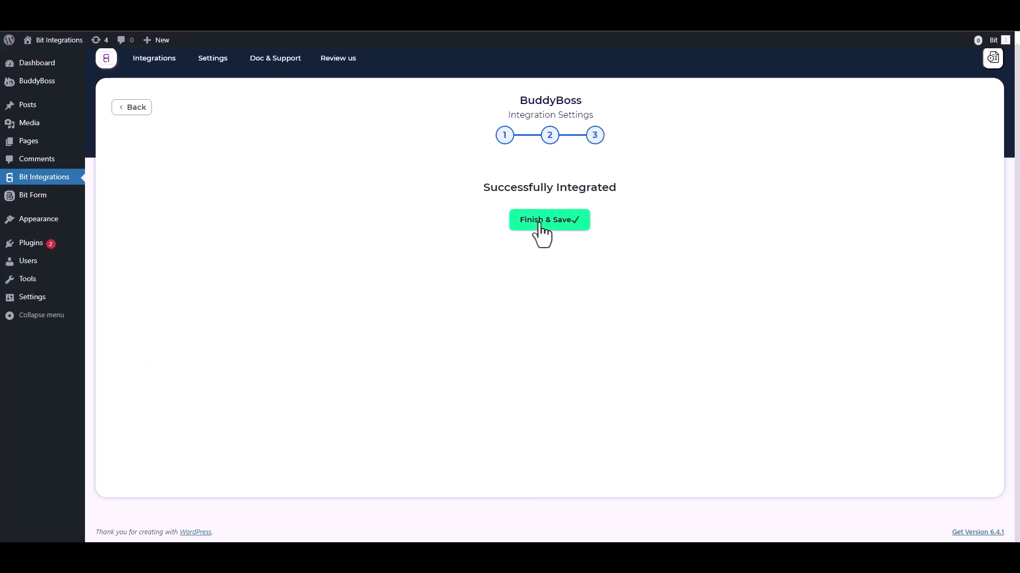
left_click(542, 223)
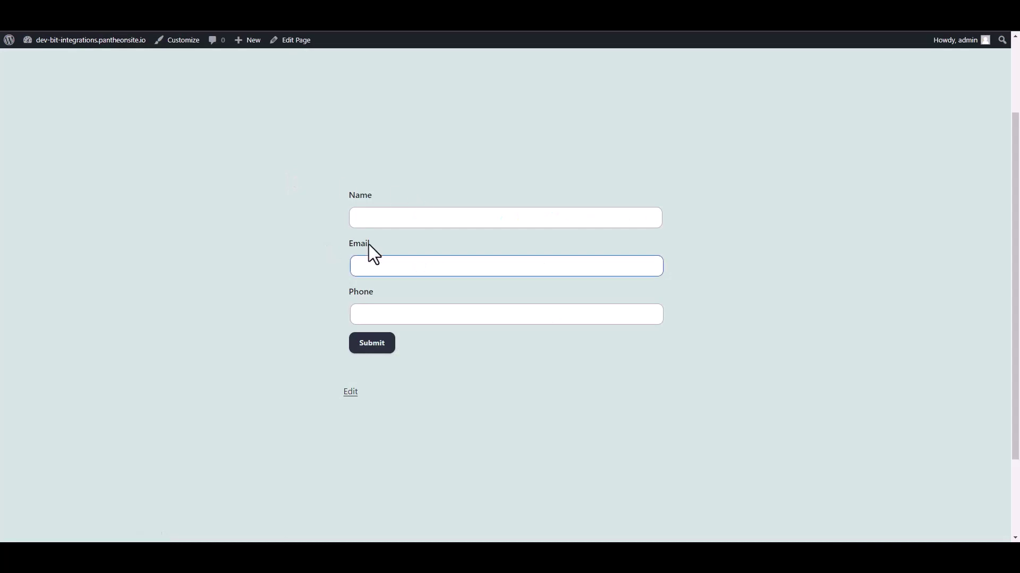
- Submit the contact form as Bit Integrations with email and phone, then view BuddyBoss Groups
left_click(382, 219)
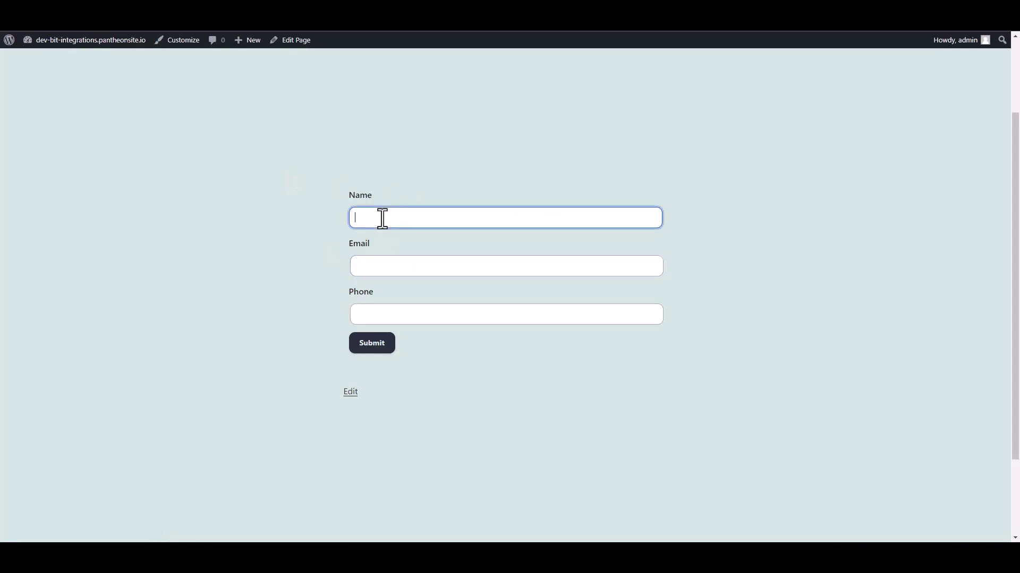
type("Bit")
type(" Integrat")
type("ions")
left_click(372, 270)
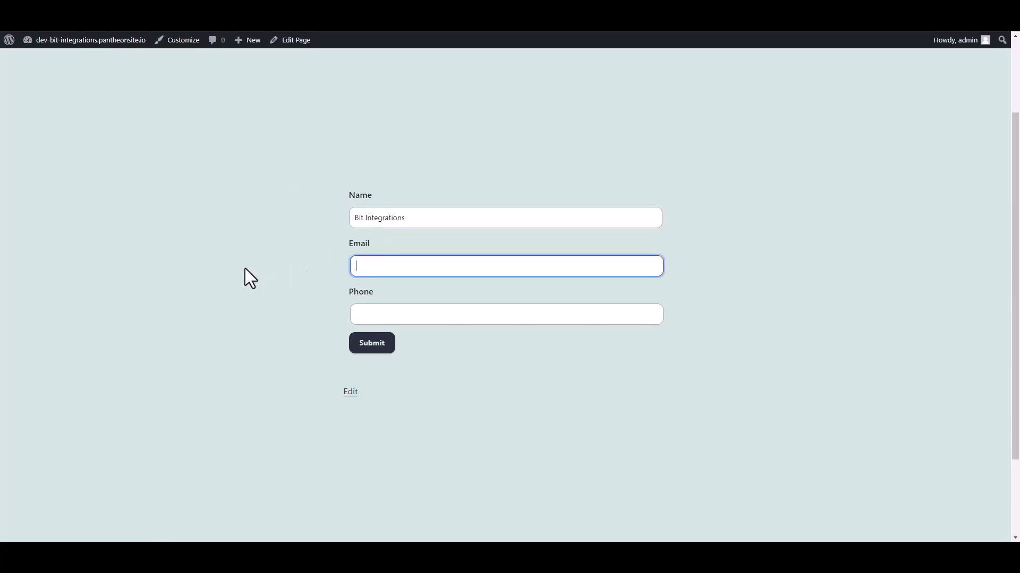
key("Tab")
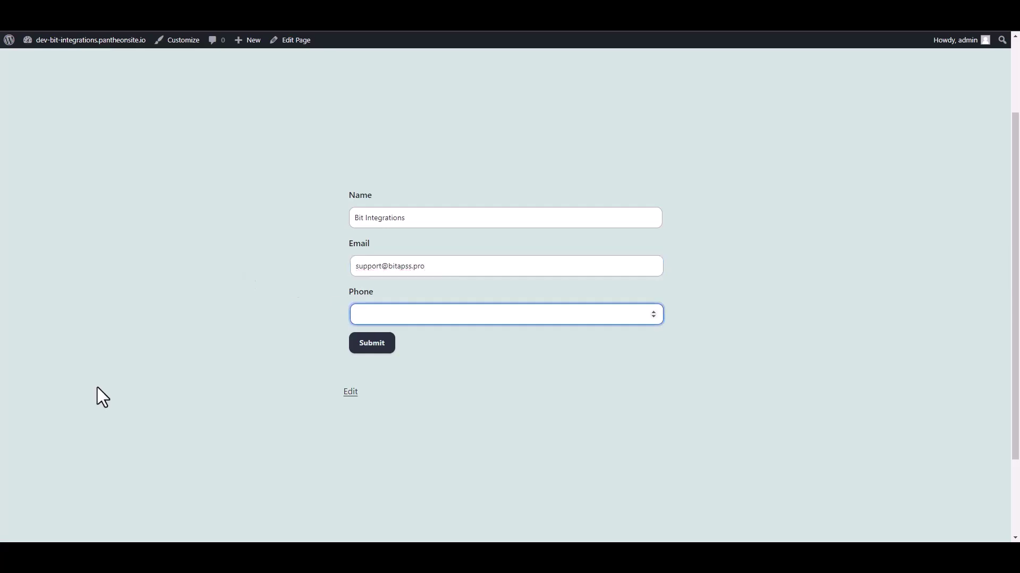
type("444555666")
left_click(375, 345)
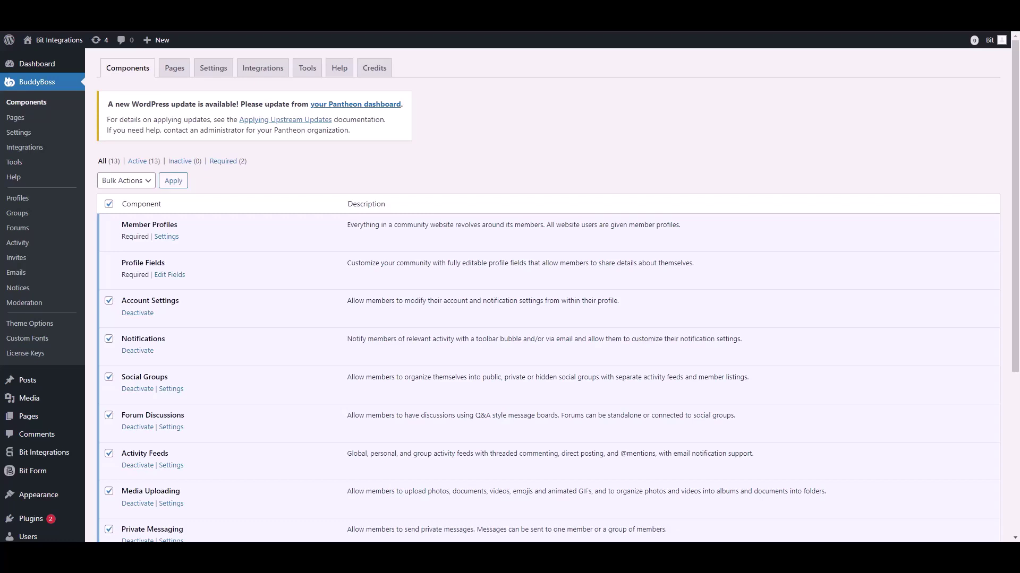
left_click(17, 213)
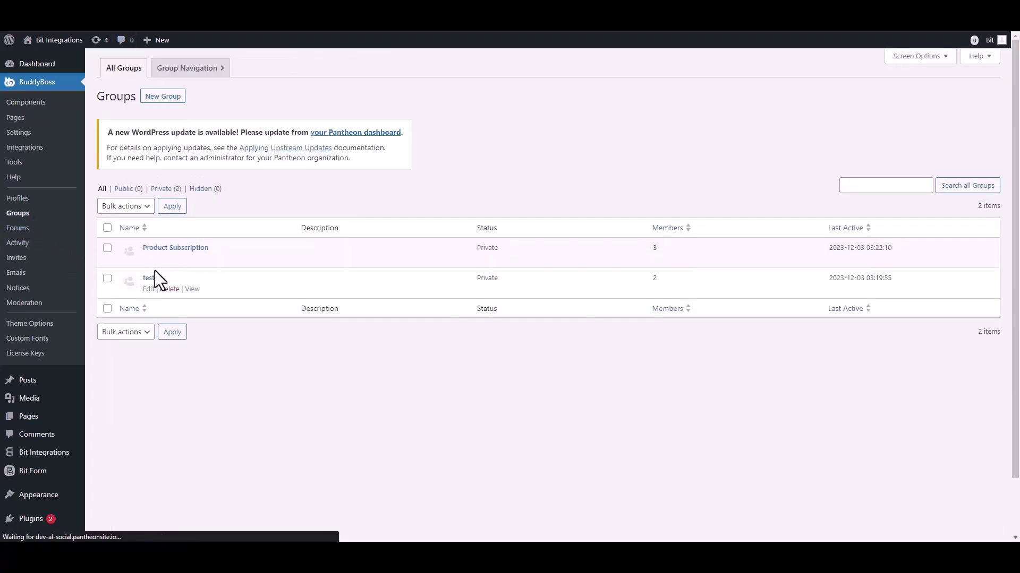
- View the Product Subscription group page and check when the new member joined
left_click(192, 259)
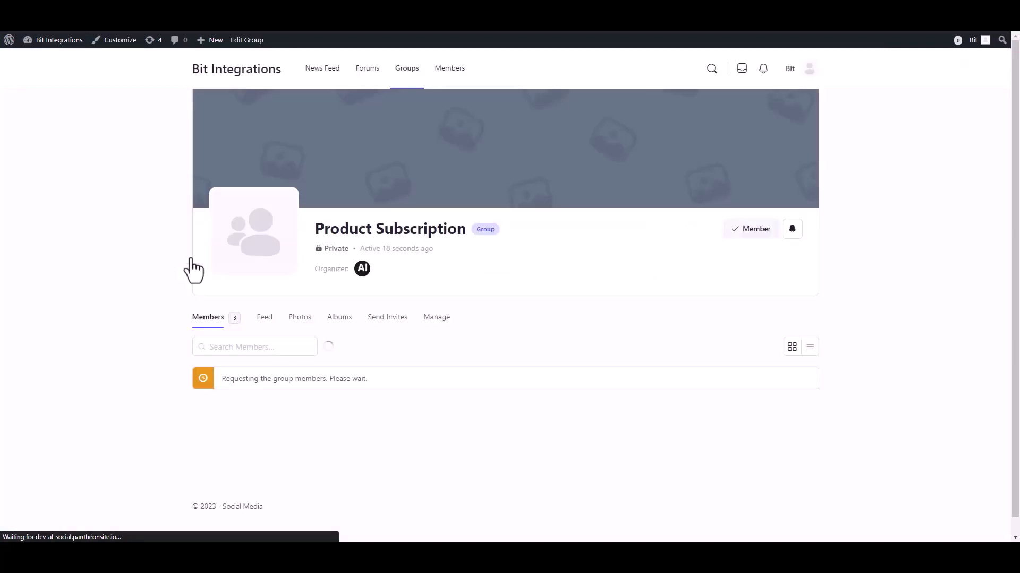
scroll(362, 351, "down", 1)
scroll(361, 336, "down", 3)
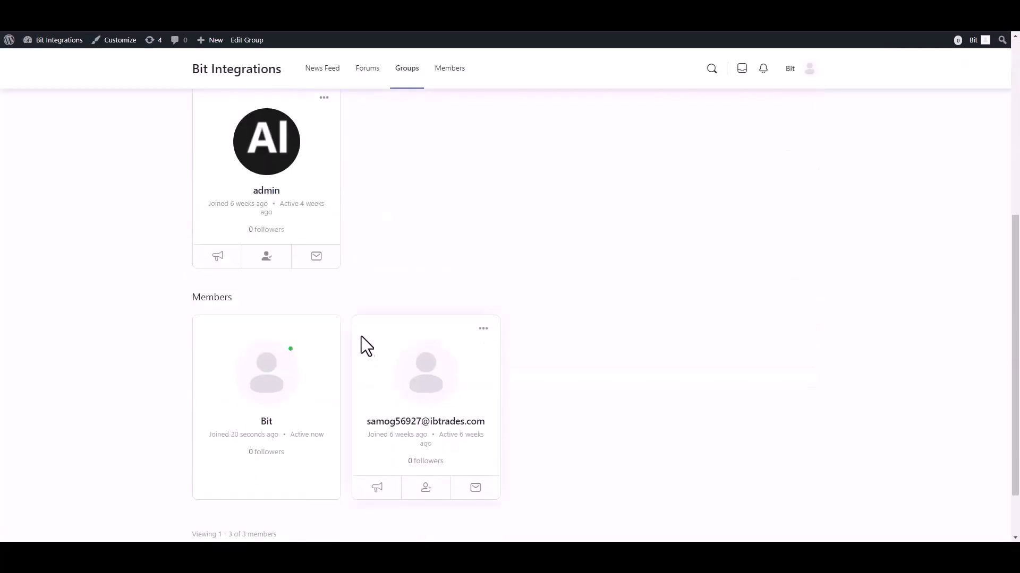
scroll(352, 315, "down", 1)
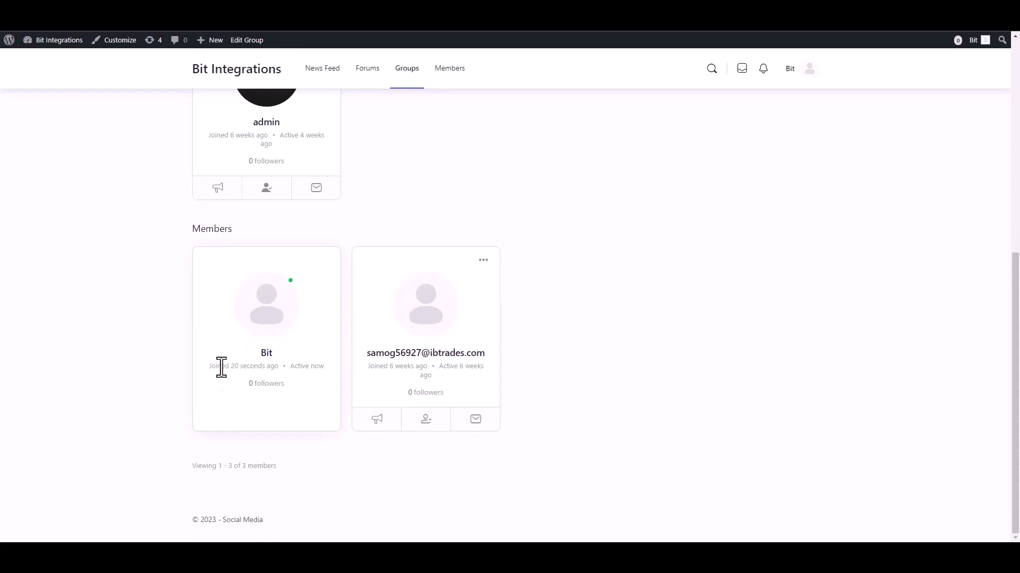
left_click_drag(211, 367, 266, 367)
left_click(311, 319)
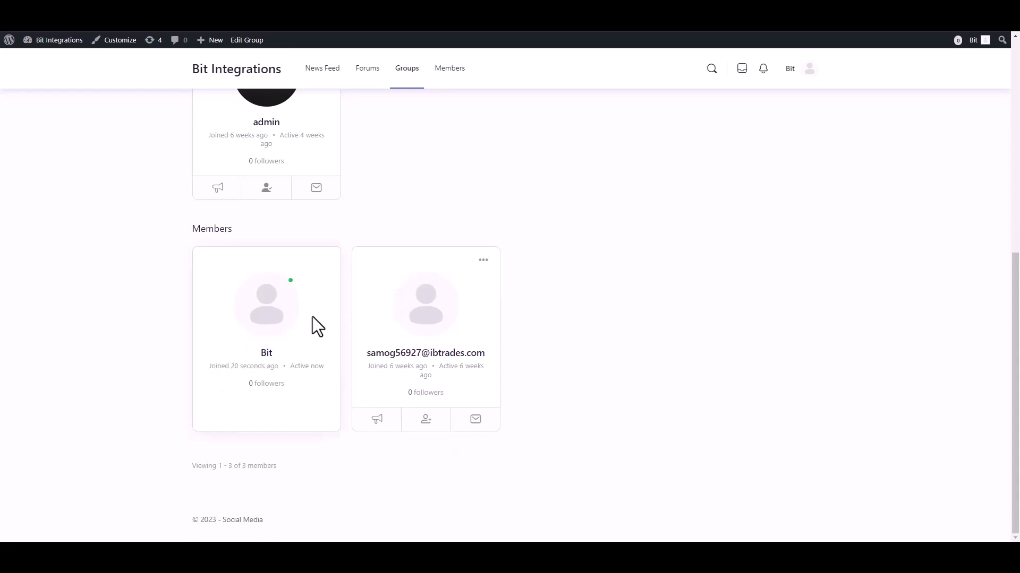
left_click(271, 320)
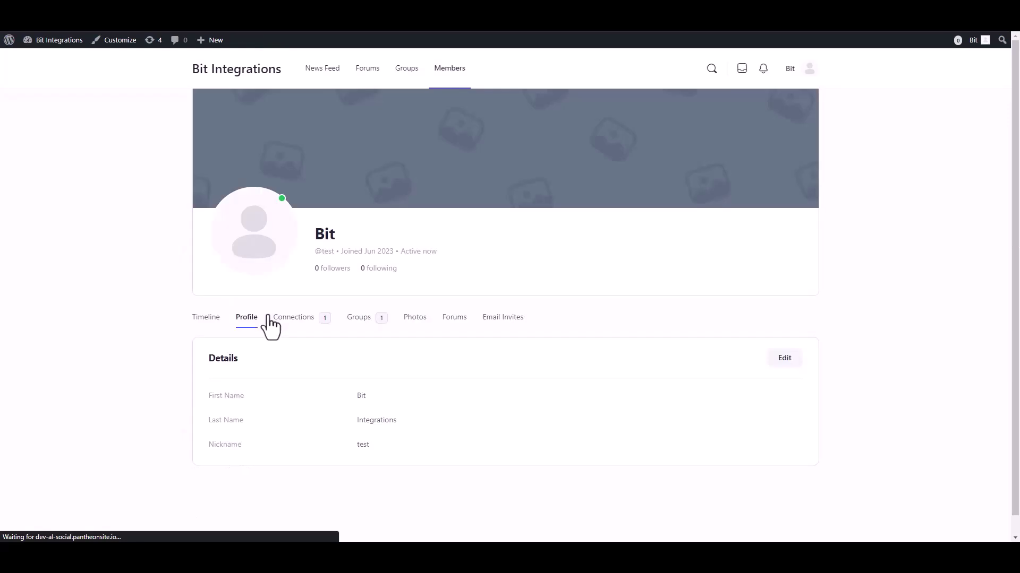
mouse_move(351, 377)
left_mouse_down()
mouse_move(376, 377)
mouse_move(399, 400)
left_mouse_up()
left_click(455, 383)
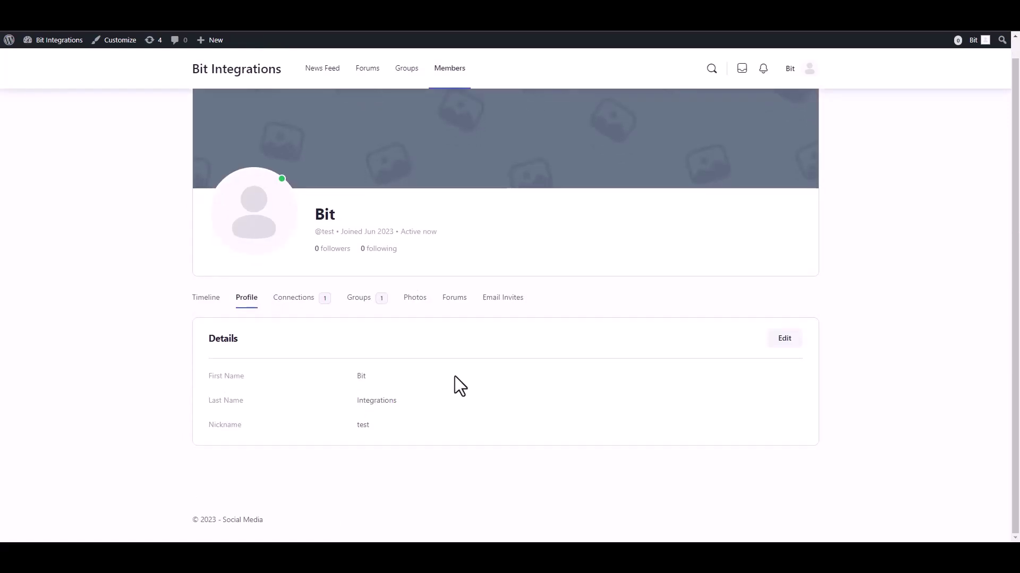